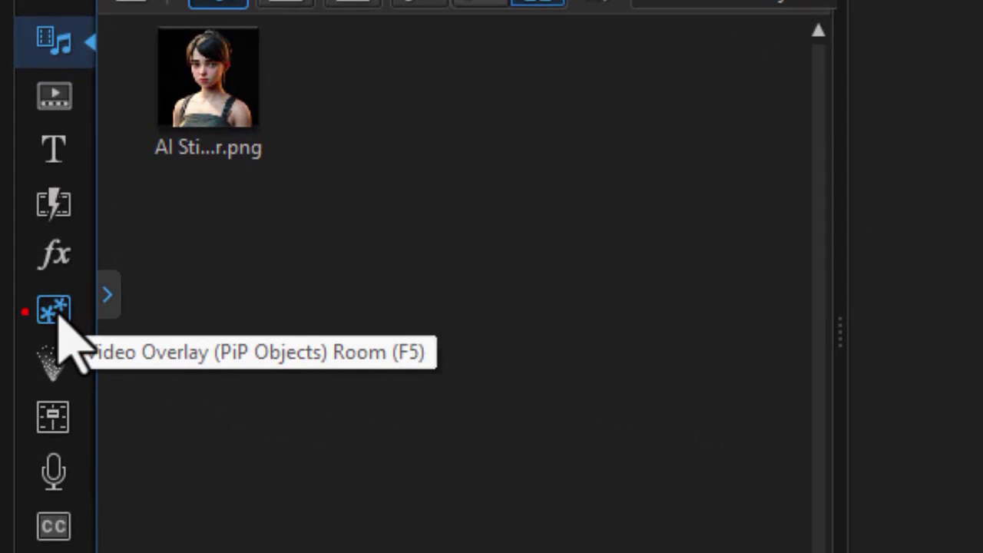
Open the overlay sticker library and launch the AI Sticker Maker.
click(55, 312)
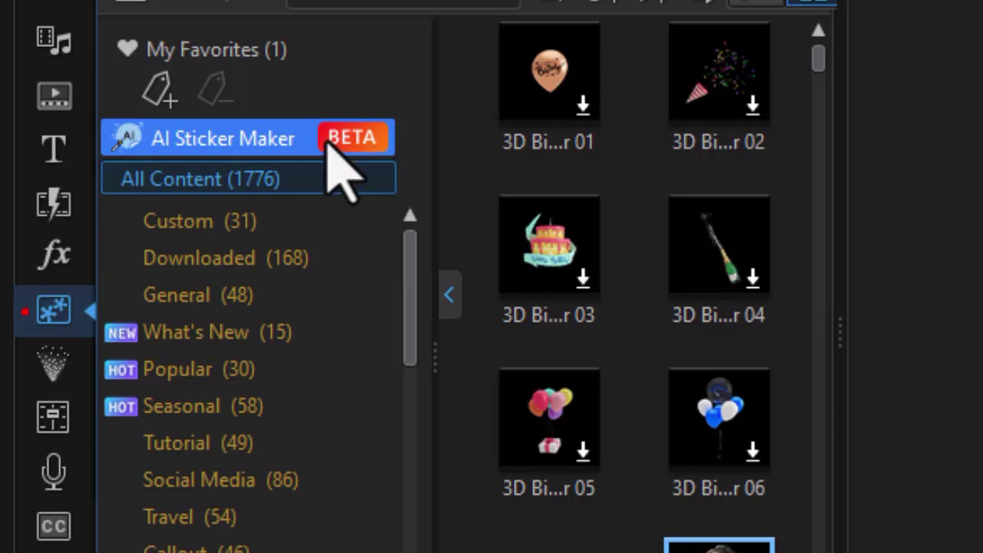
click(286, 150)
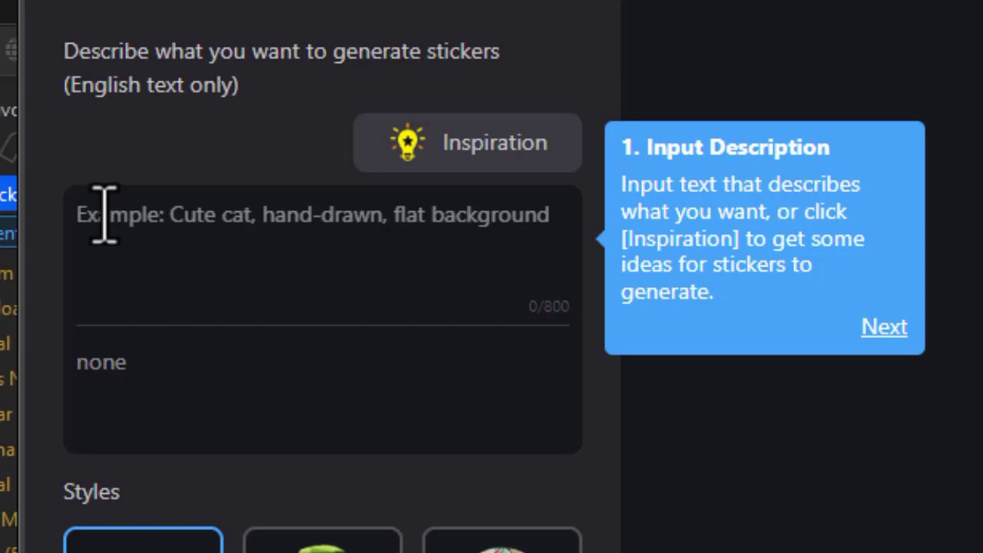
Describe the sticker as 'tennis player' and choose the Realistic style.
click(237, 235)
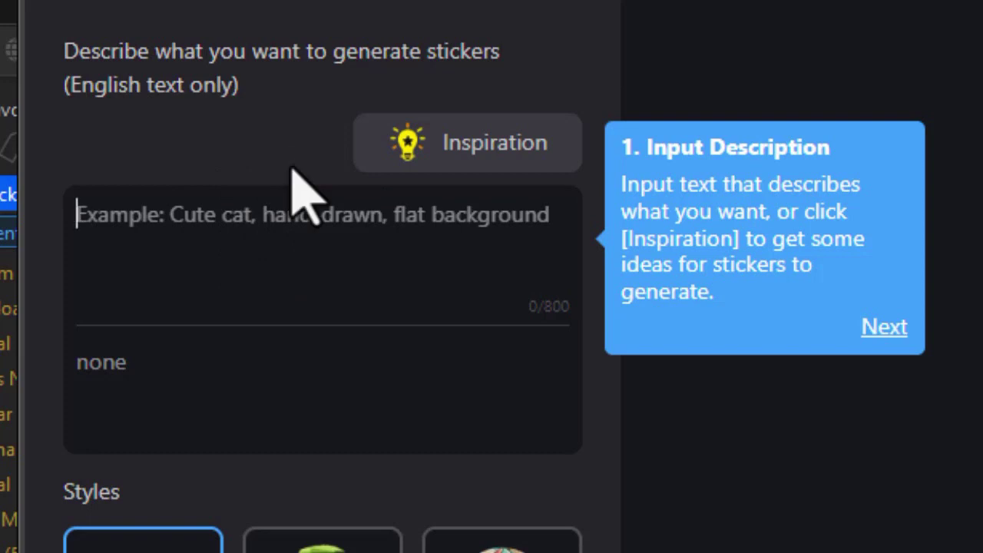
text(tennis player)
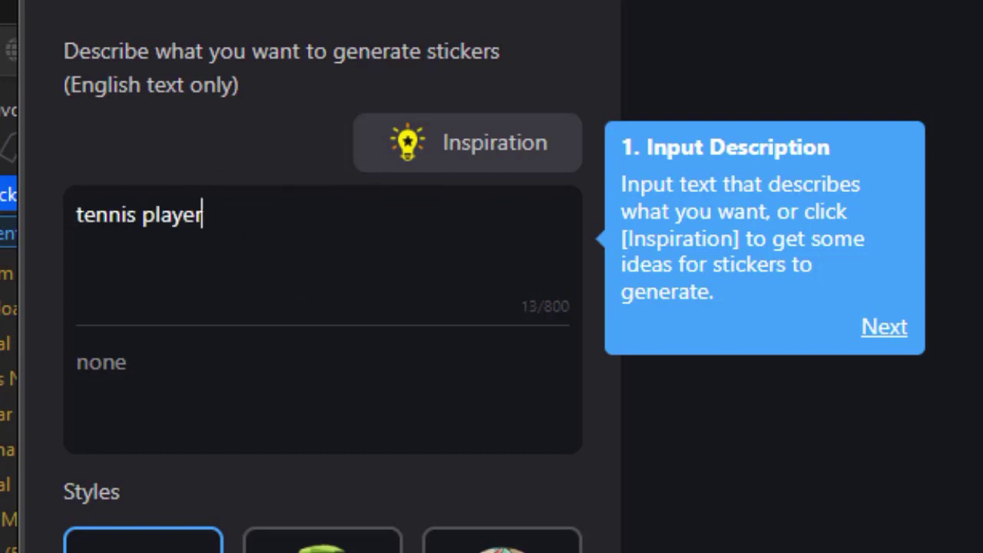
click(885, 328)
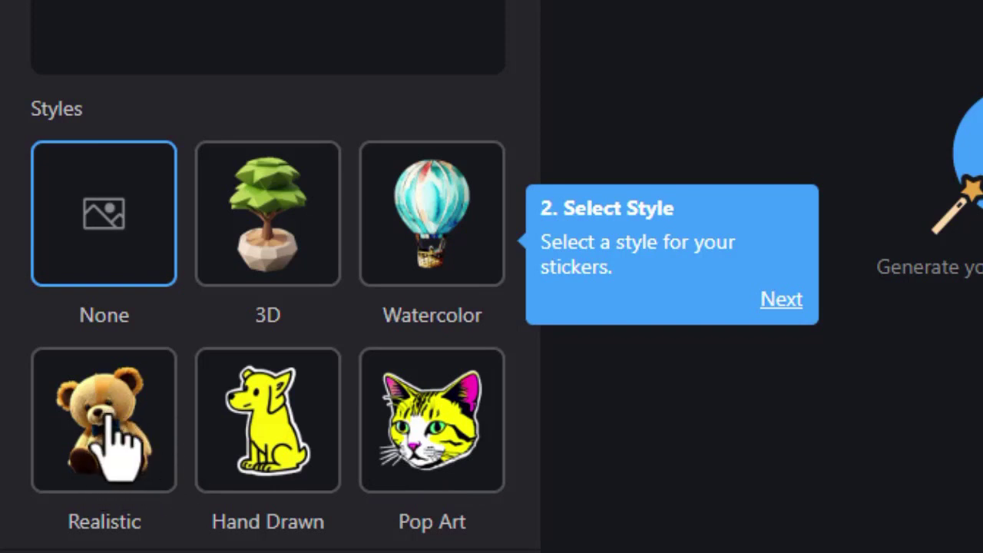
click(116, 446)
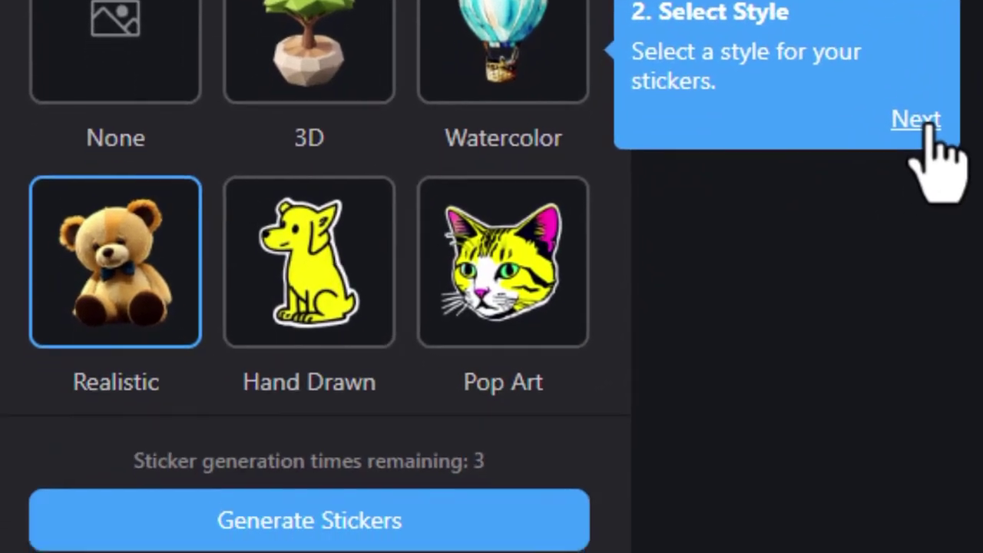
Advance past the Select Style guide tip.
click(793, 290)
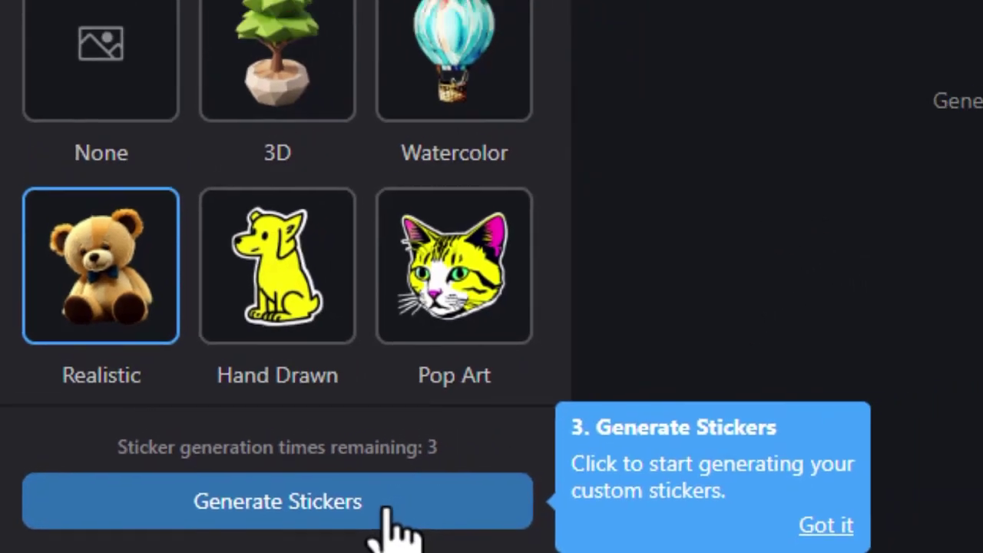
Generate four realistic tennis player stickers, preview each, then ask for a new batch.
click(428, 501)
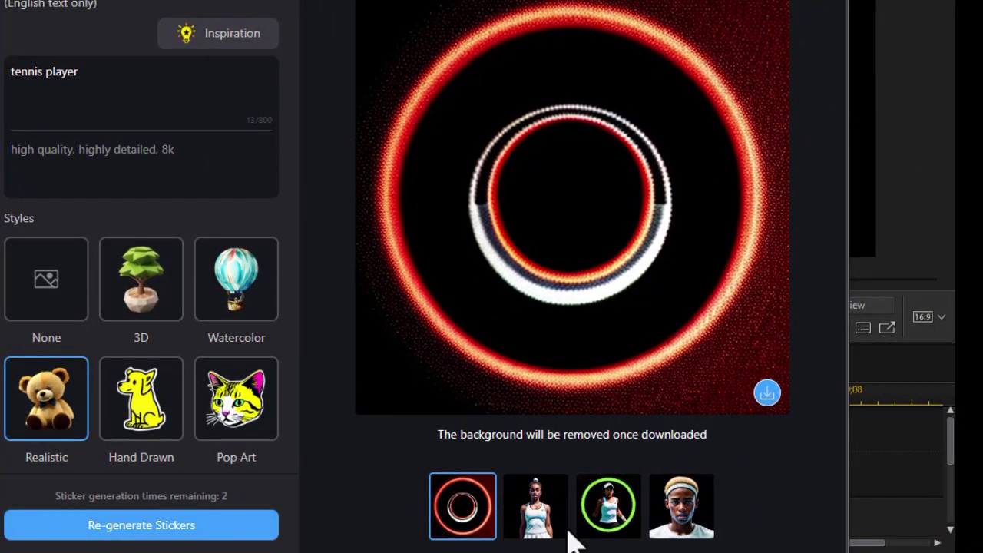
click(544, 522)
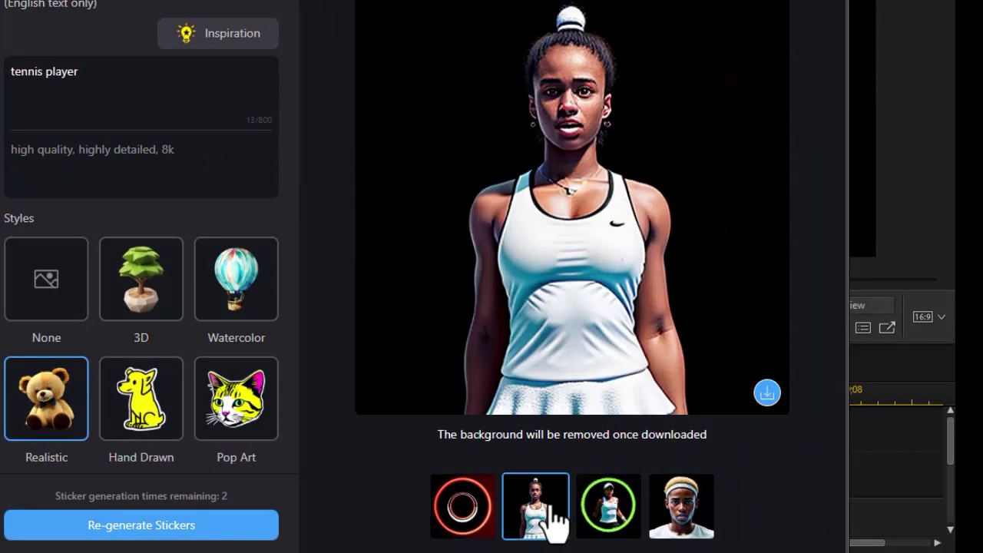
click(611, 529)
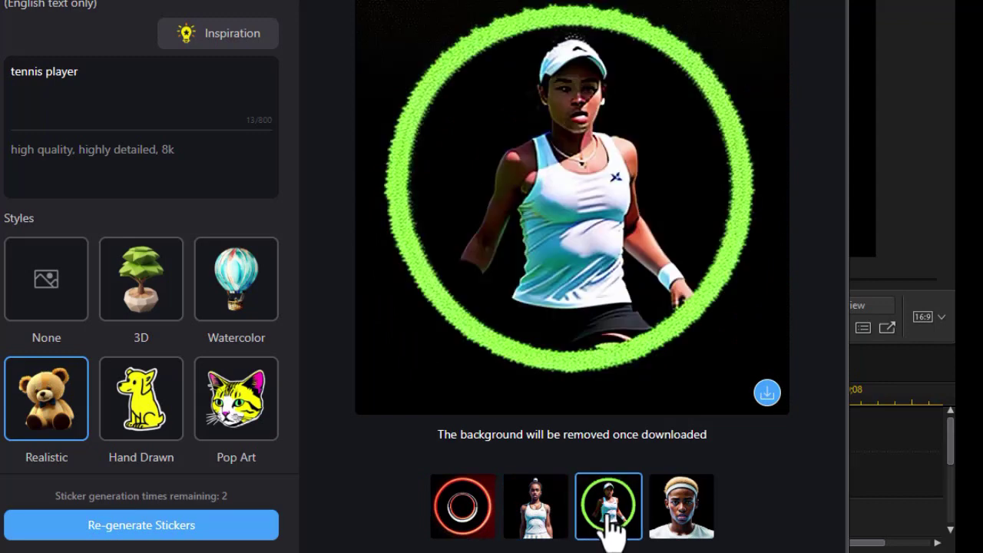
click(701, 536)
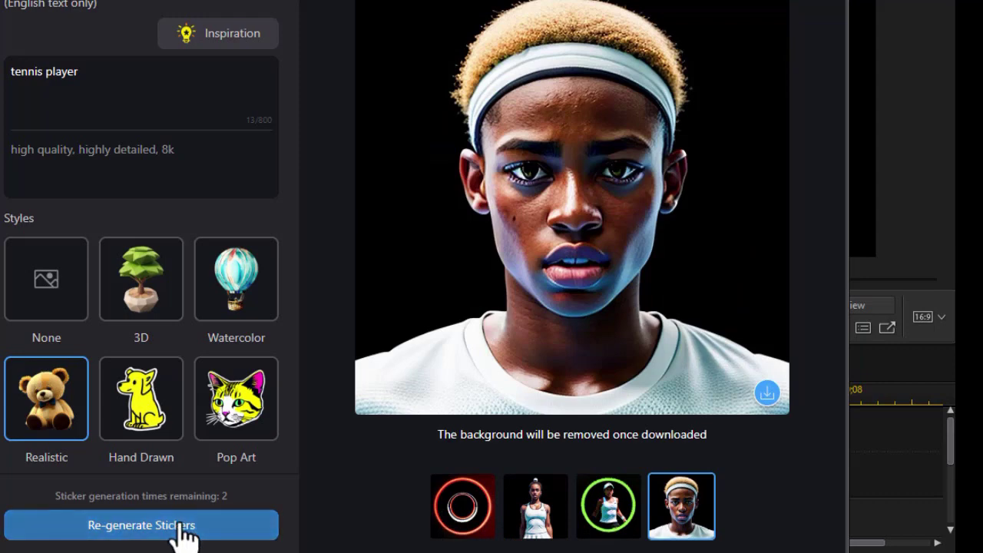
click(219, 530)
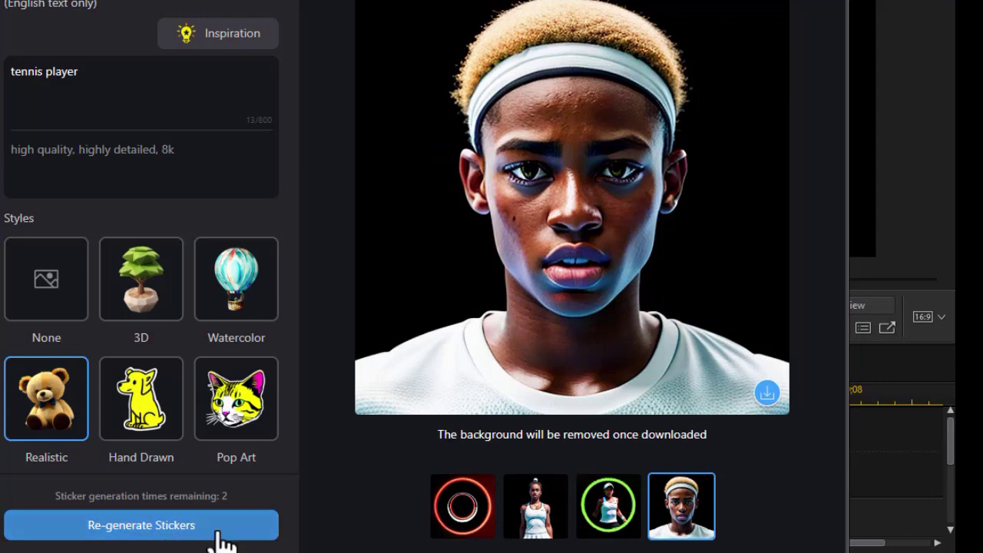
Regenerate, compare the four new stickers, and download the player in the black top.
click(218, 535)
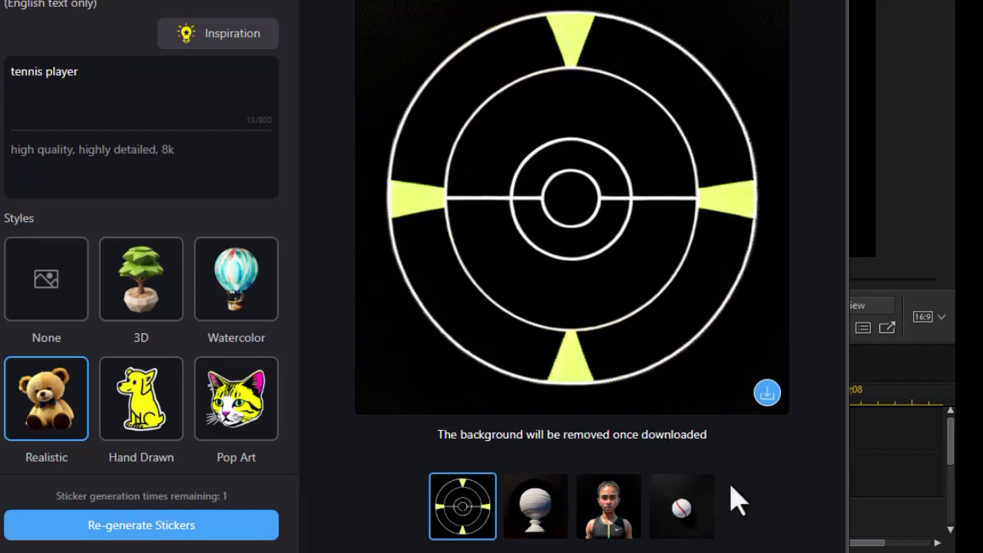
click(684, 508)
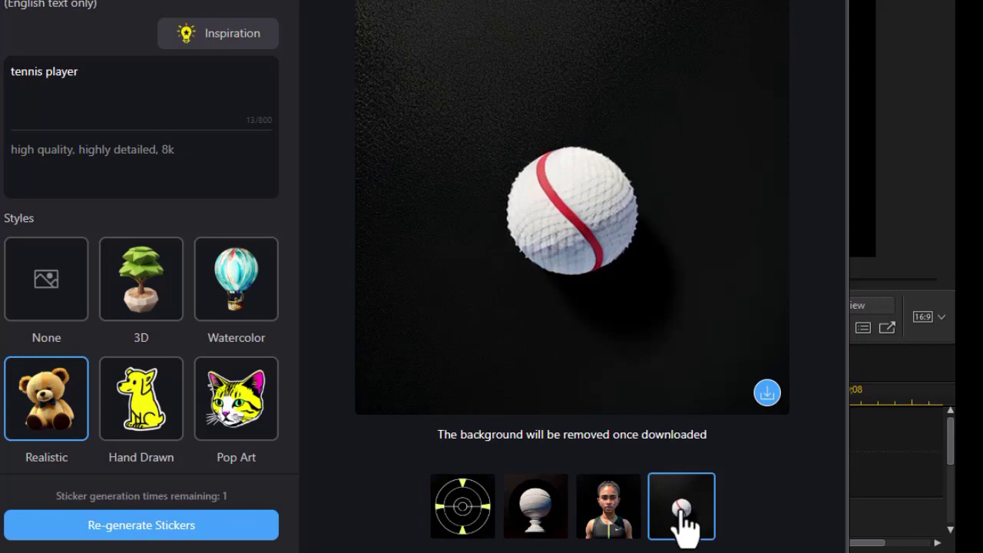
click(629, 524)
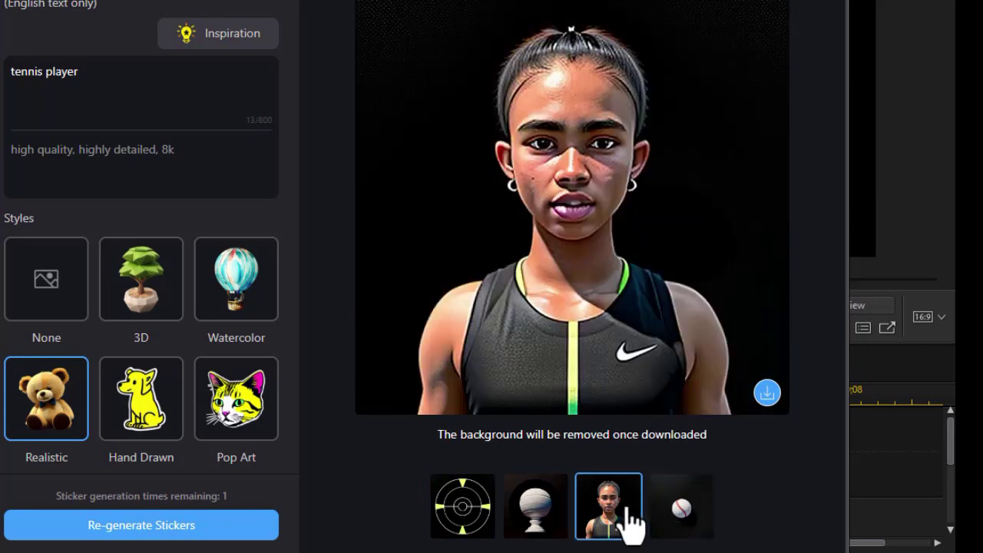
click(542, 522)
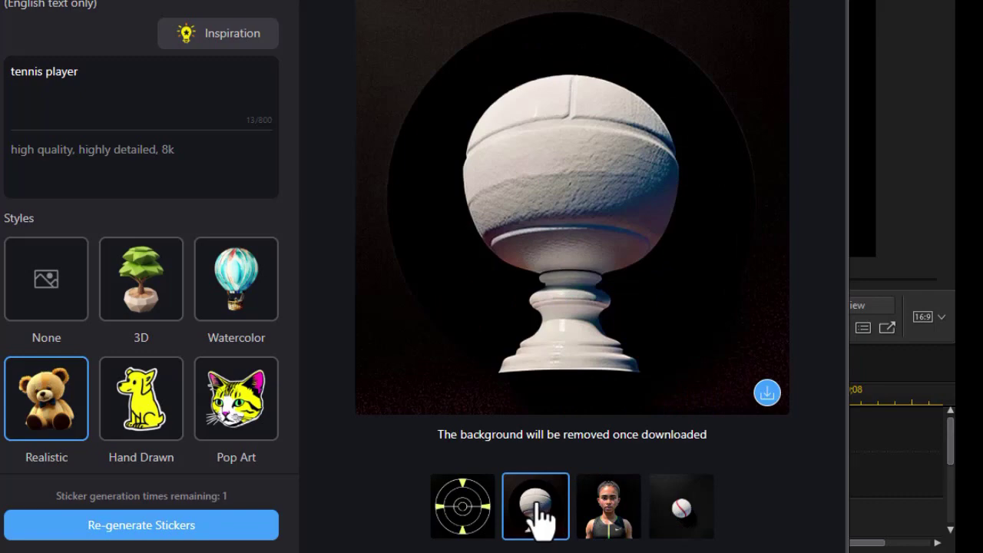
click(469, 528)
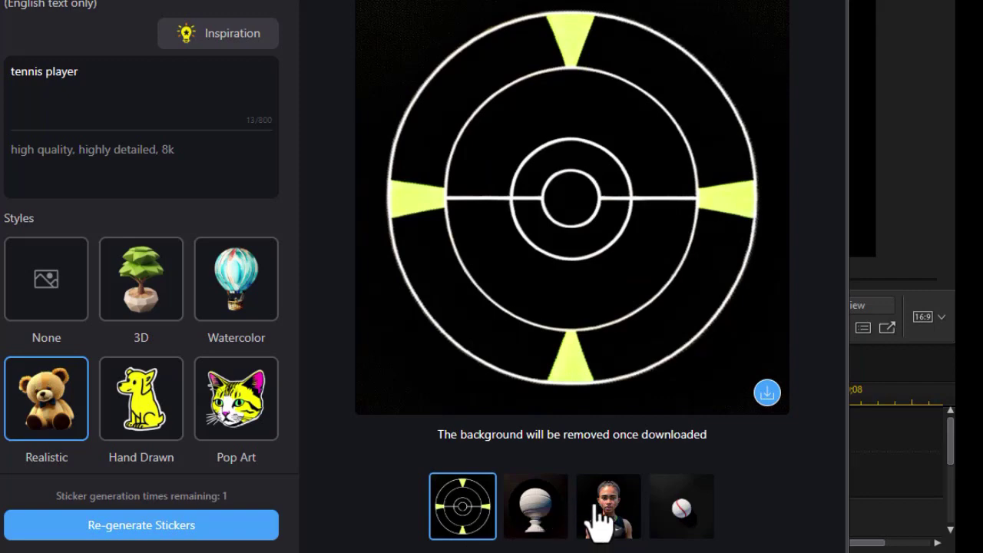
click(615, 530)
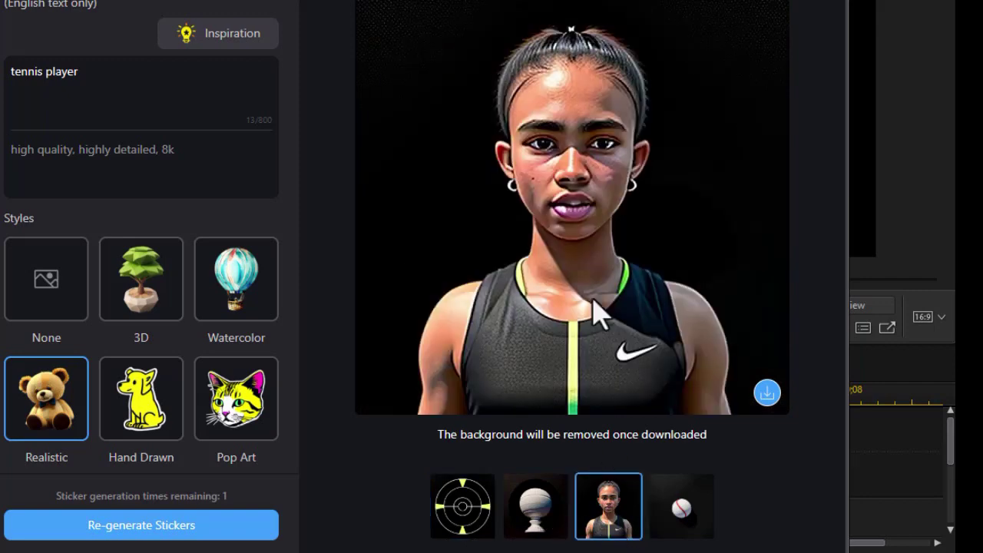
click(767, 394)
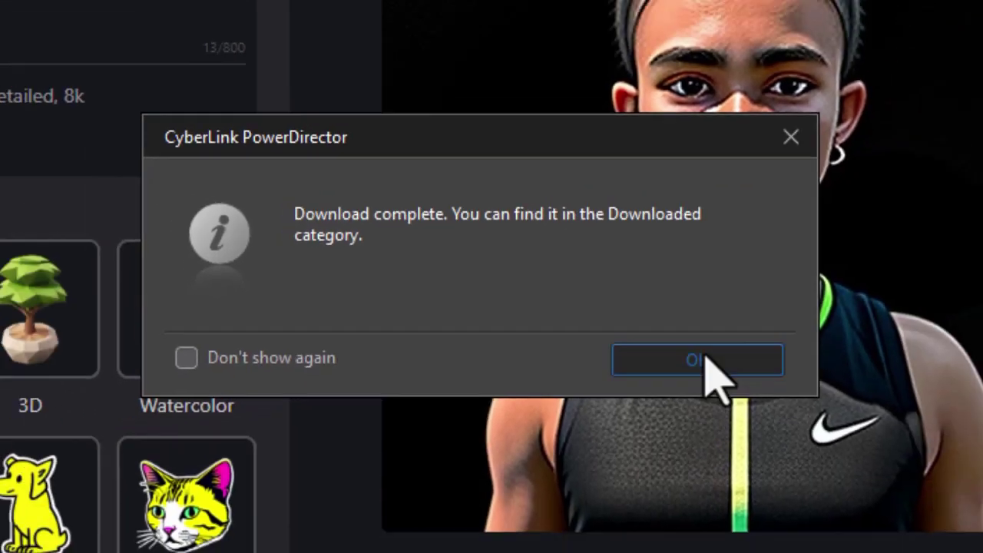
Acknowledge the Download complete message.
click(765, 380)
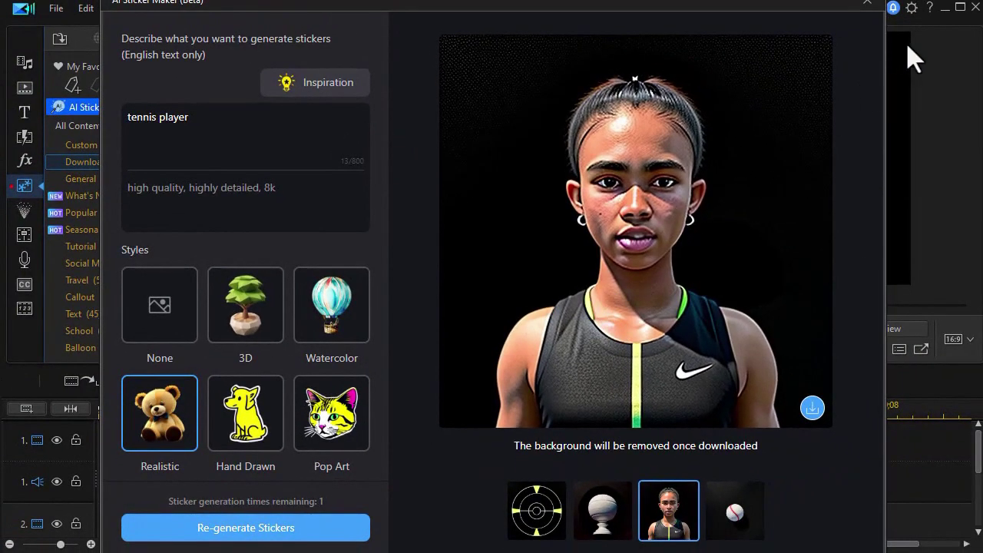
Close the AI Sticker Maker and dismiss the source image import notice.
click(868, 6)
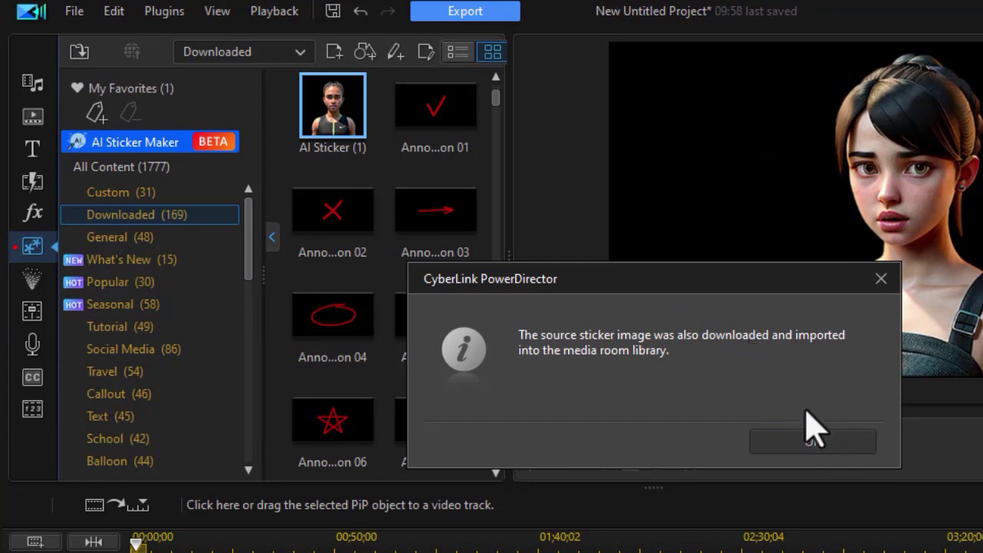
click(819, 446)
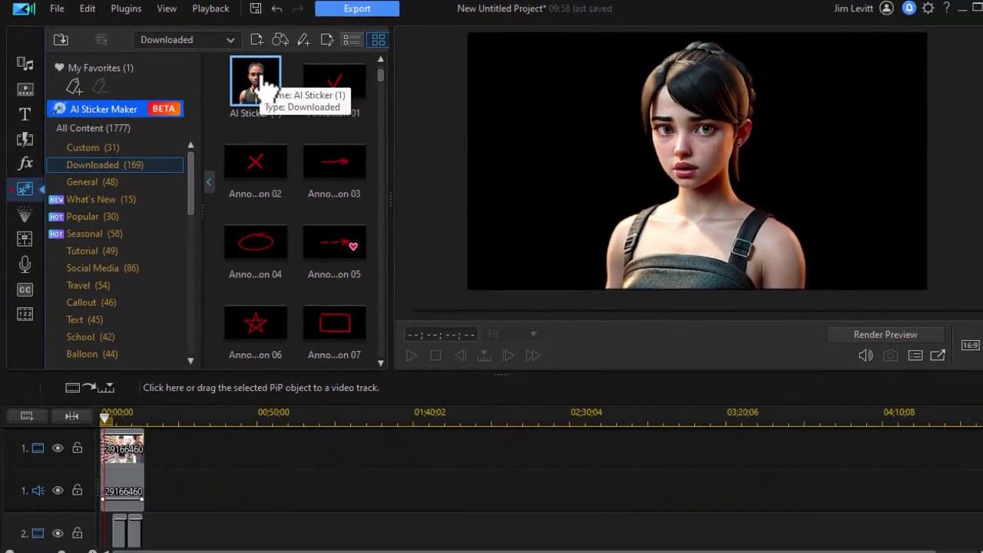
Place AI Sticker (1) as a clip on track 2 and select it.
drag(338, 112, 200, 446)
drag(151, 336, 176, 459)
drag(172, 415, 180, 415)
click(179, 457)
Resize and reposition the sticker in the preview, tilting it about 35° clockwise.
drag(666, 225, 722, 135)
drag(803, 44, 753, 92)
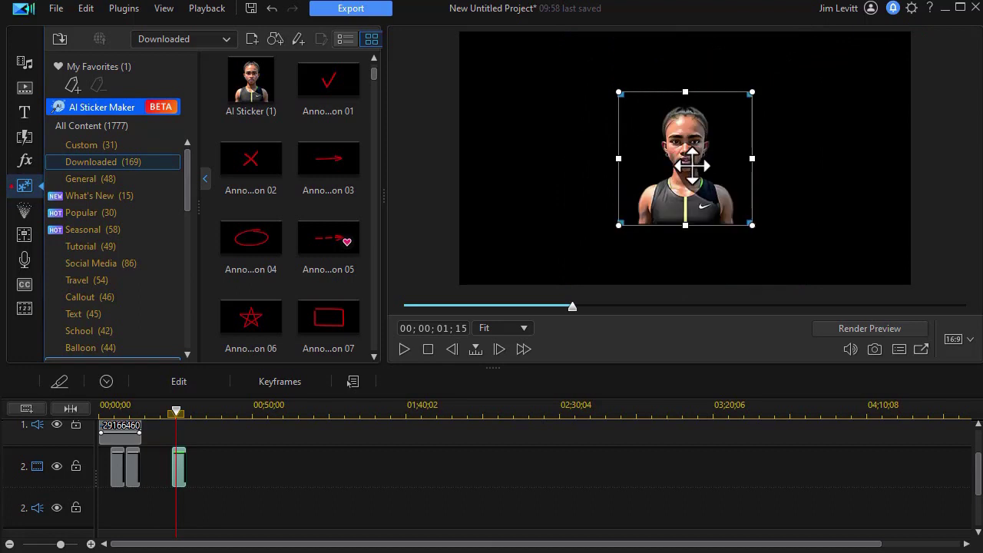
drag(692, 165, 565, 133)
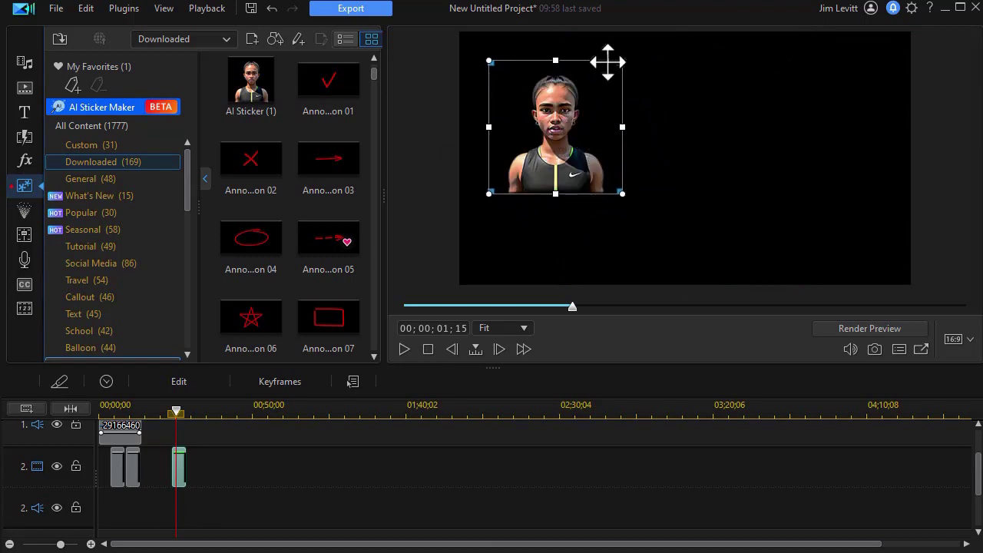
drag(631, 53, 665, 120)
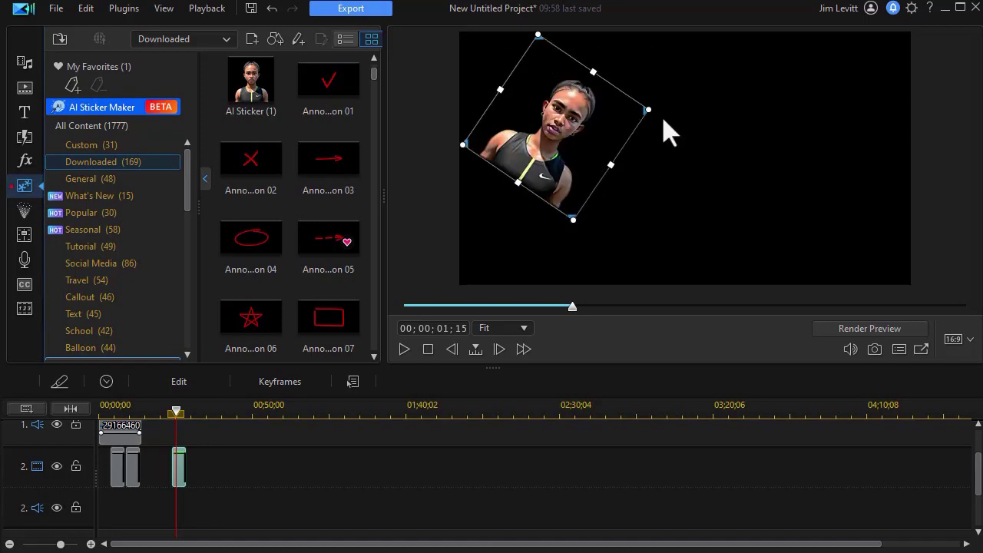
drag(561, 128, 763, 189)
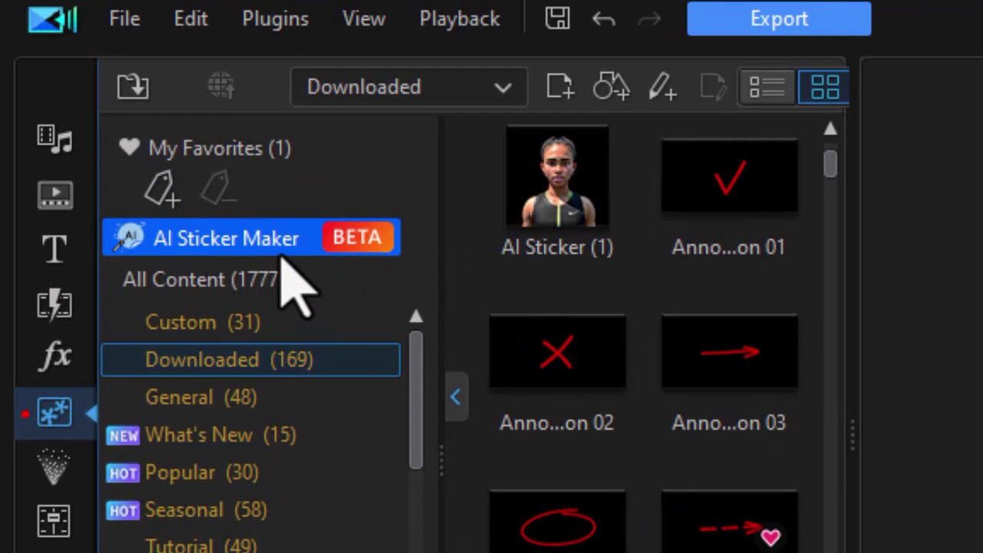
Switch to the Media Room and open the options for AI Sticker (1).png.
click(223, 367)
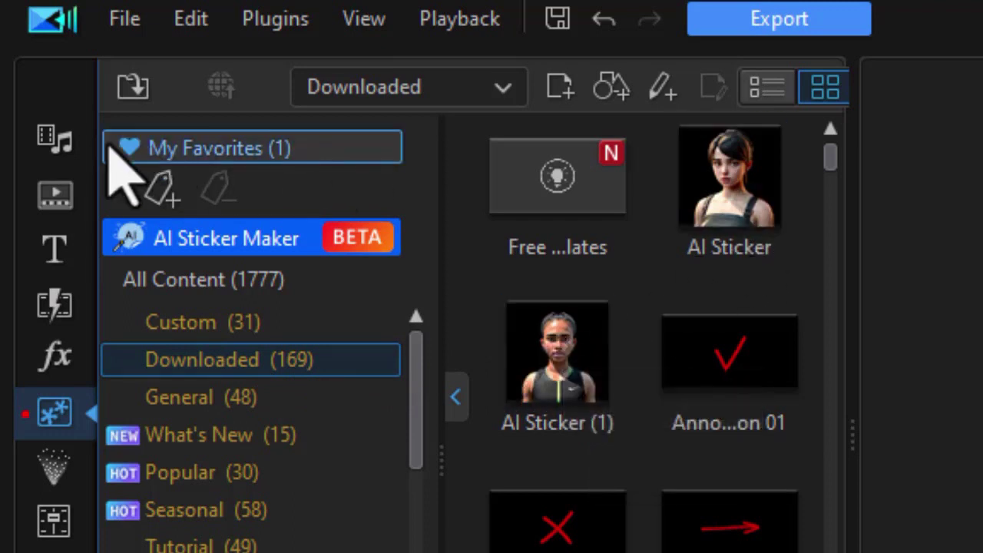
click(56, 139)
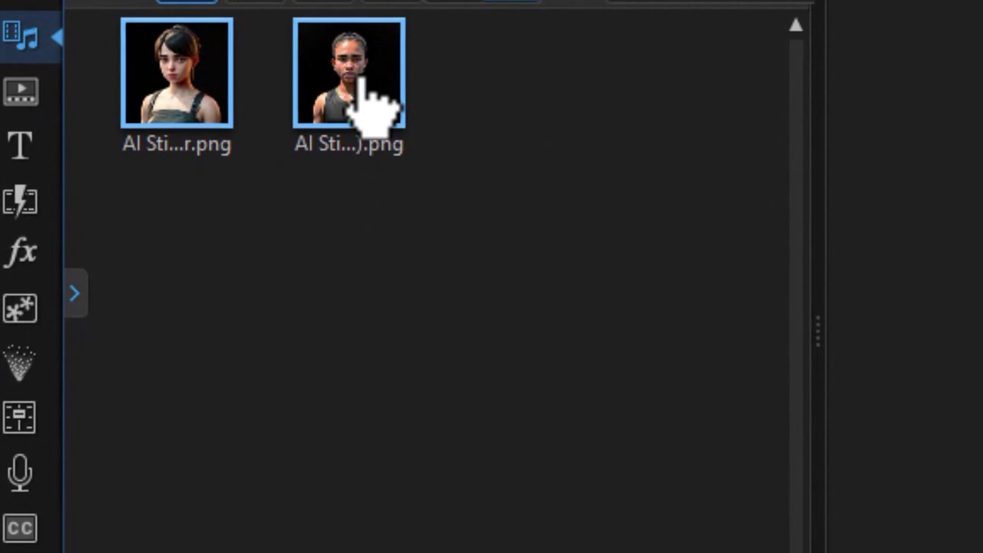
right_click(361, 80)
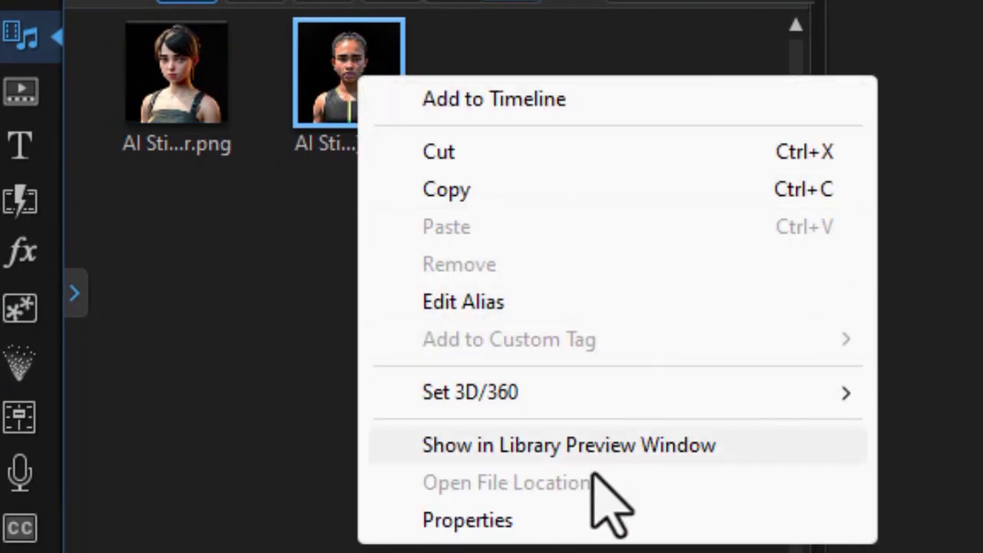
click(553, 525)
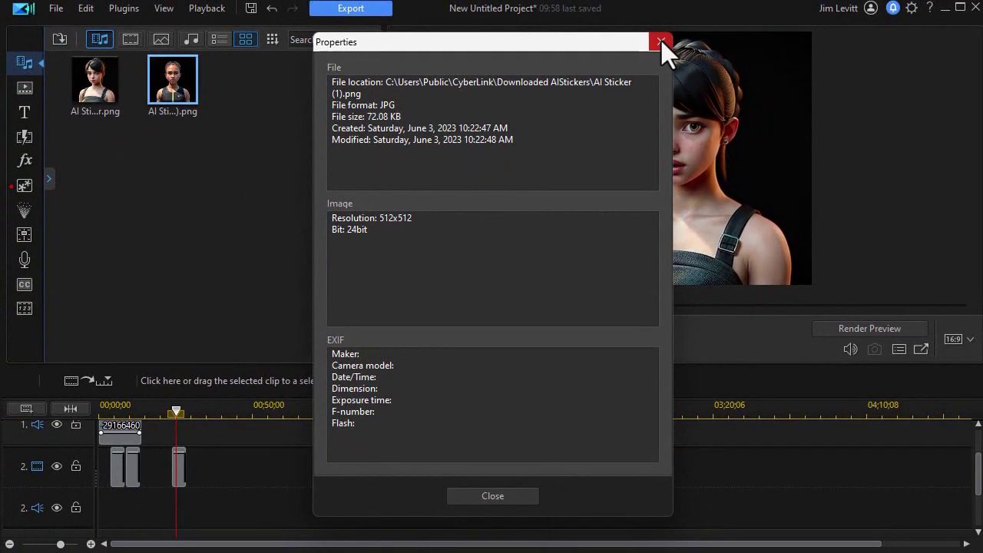
click(661, 41)
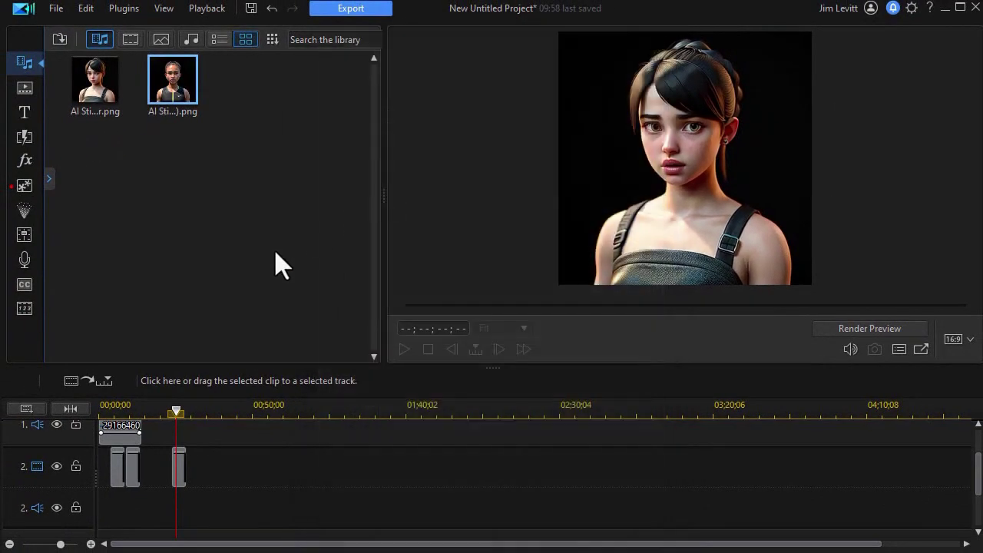